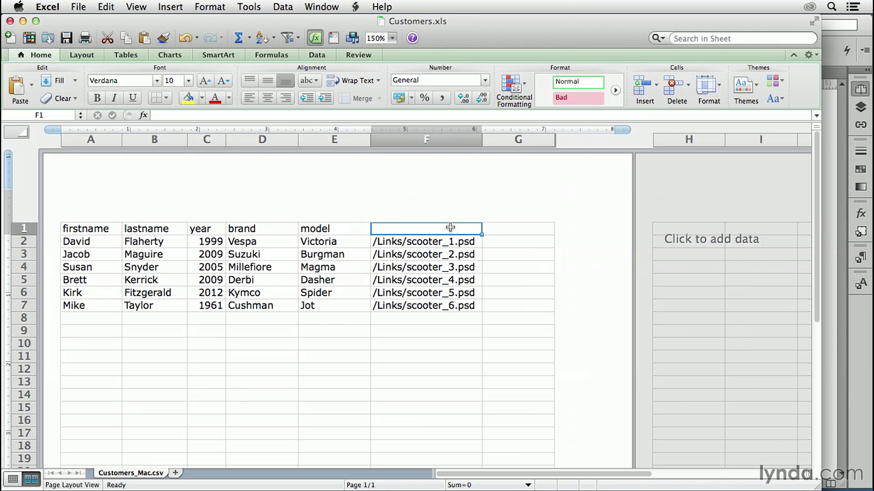
pyautogui.doubleClick(447, 224)
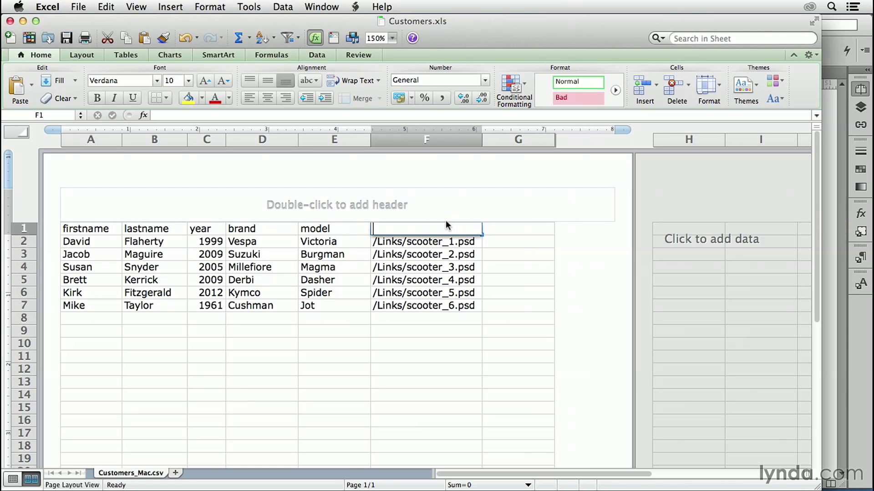
pyautogui.write('@image')
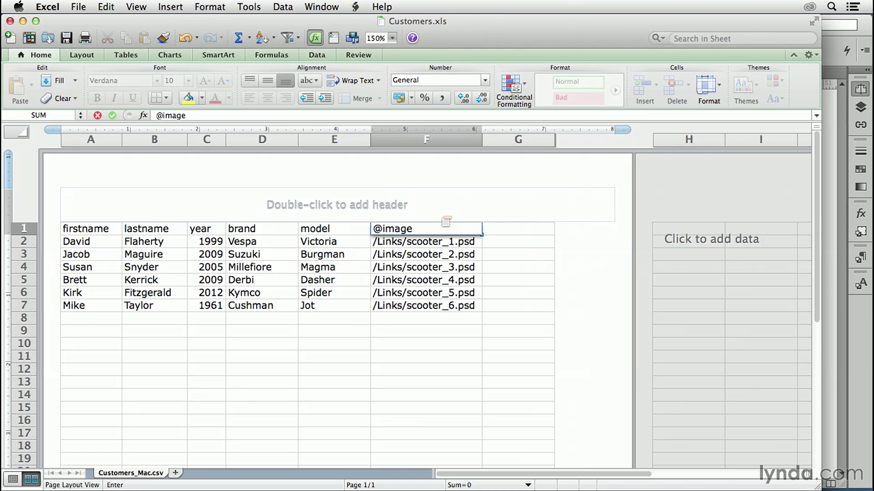
pyautogui.press('Return')
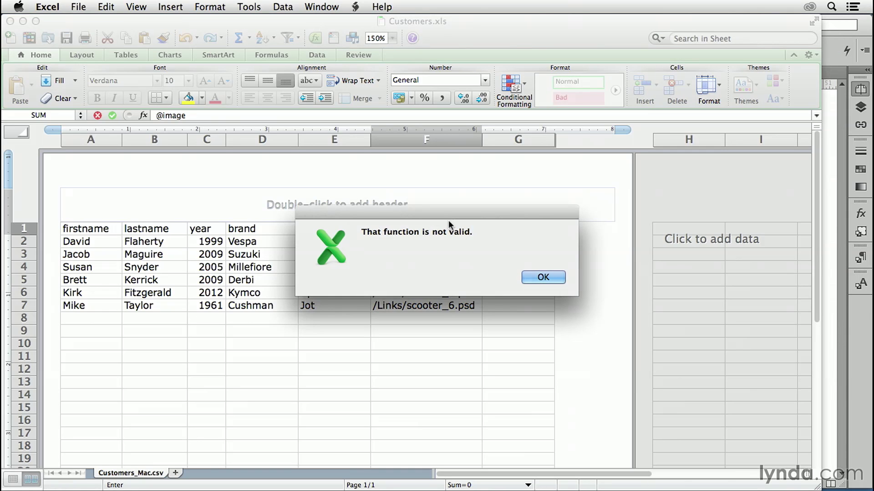
pyautogui.click(543, 277)
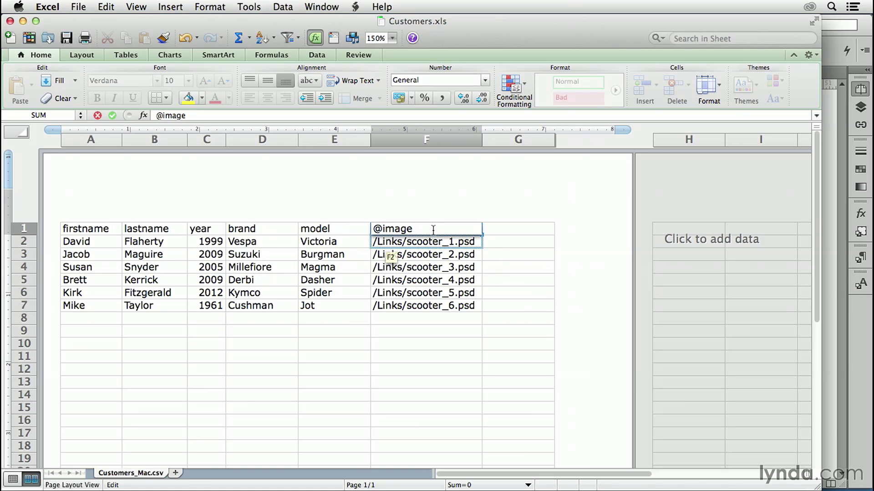
pyautogui.write("'")
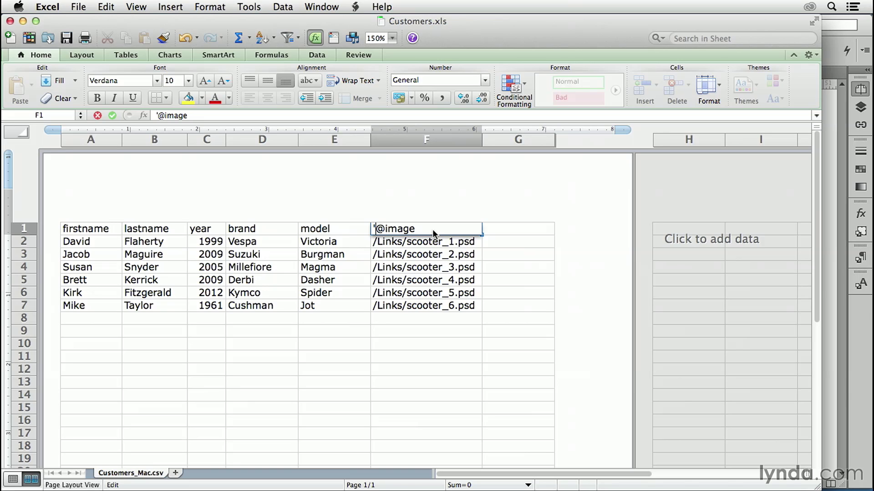
# Leave Excel and bring up the PostCard_1-to-1.indd postcard layout in InDesign.
pyautogui.click(81, 9)
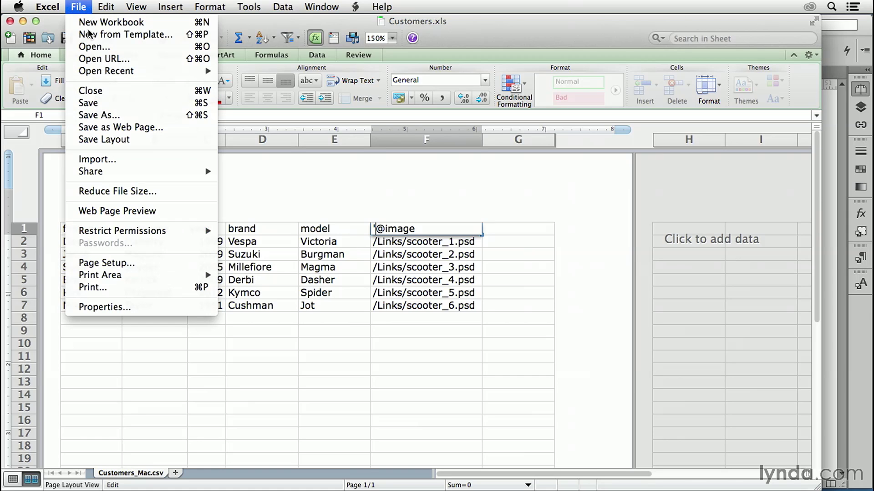
pyautogui.click(535, 206)
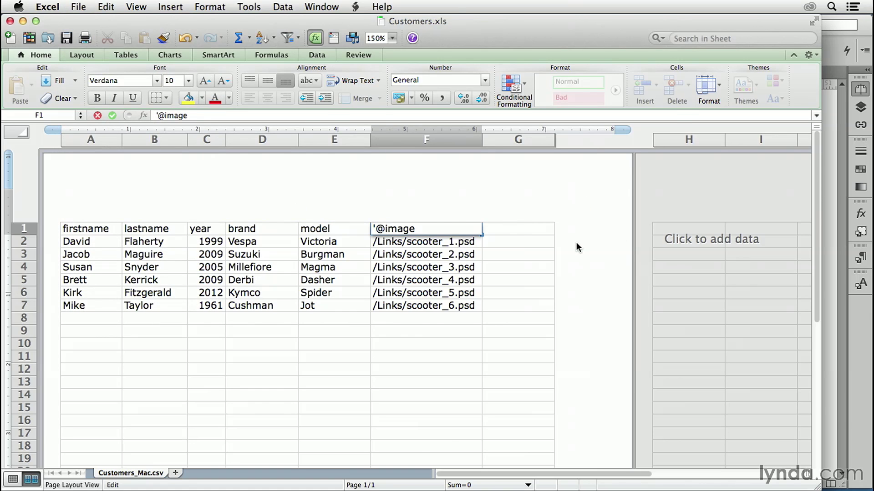
pyautogui.press('super+Tab')
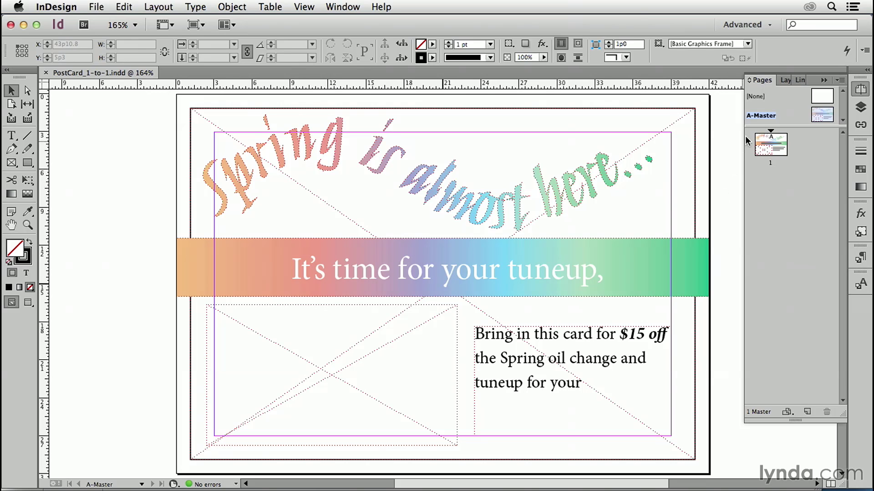
# Give the empty image frame below the banner Fit Content Proportionally frame fitting.
pyautogui.click(403, 335)
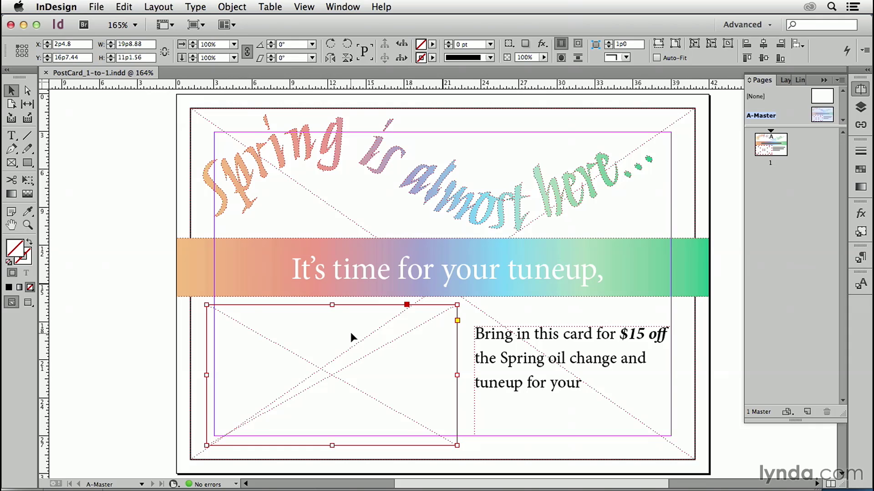
pyautogui.rightClick(320, 322)
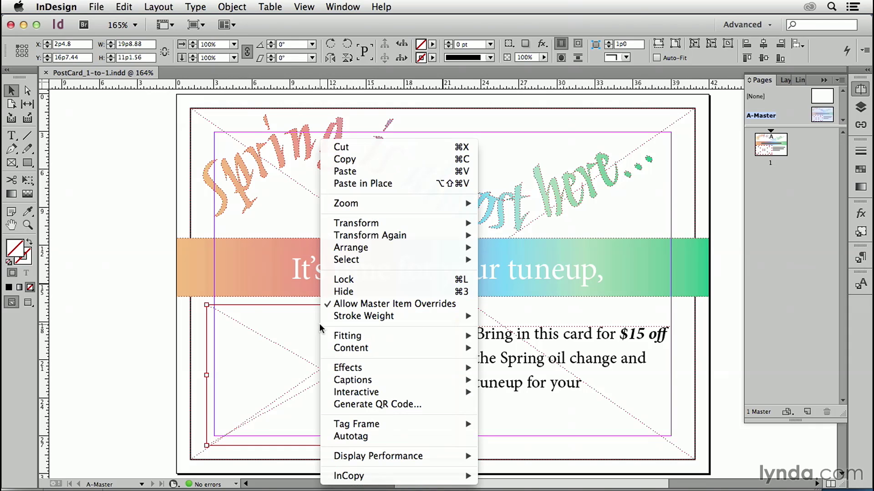
pyautogui.moveTo(361, 337)
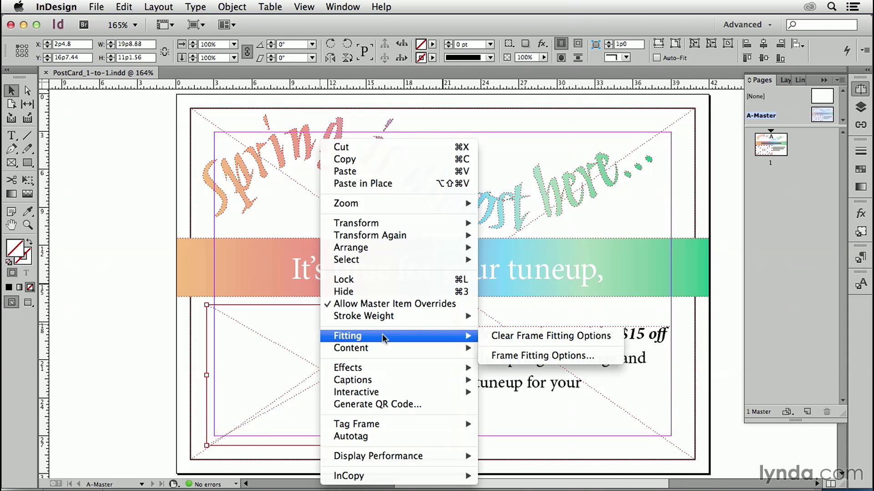
pyautogui.click(534, 355)
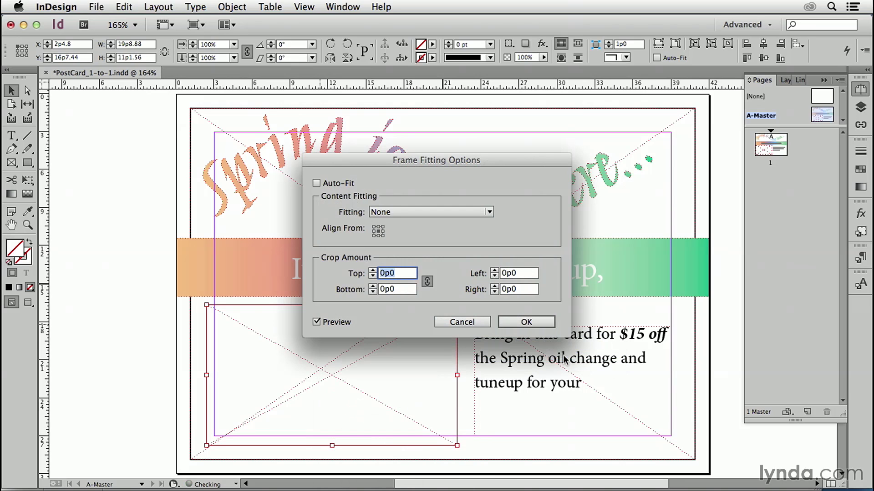
pyautogui.click(407, 212)
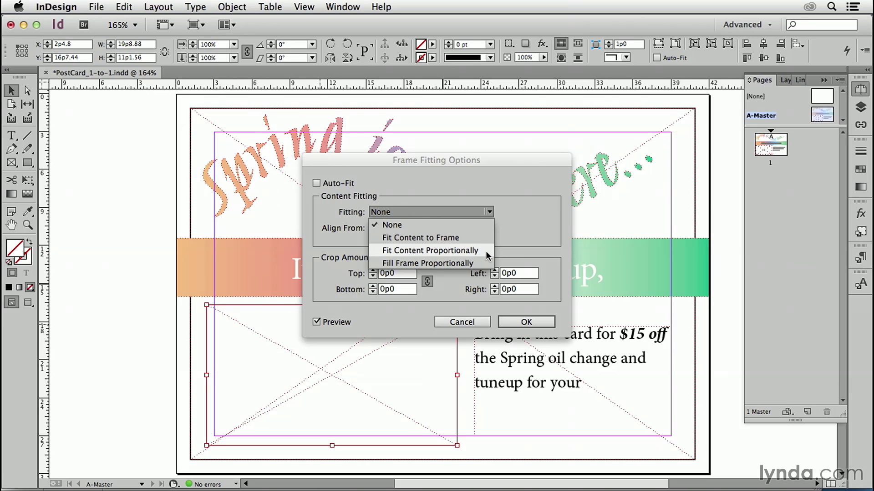
pyautogui.press('Escape')
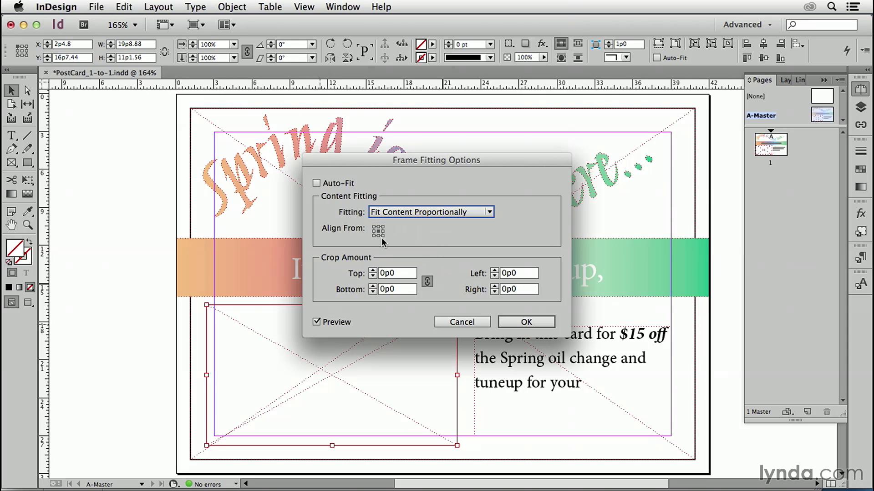
pyautogui.click(526, 322)
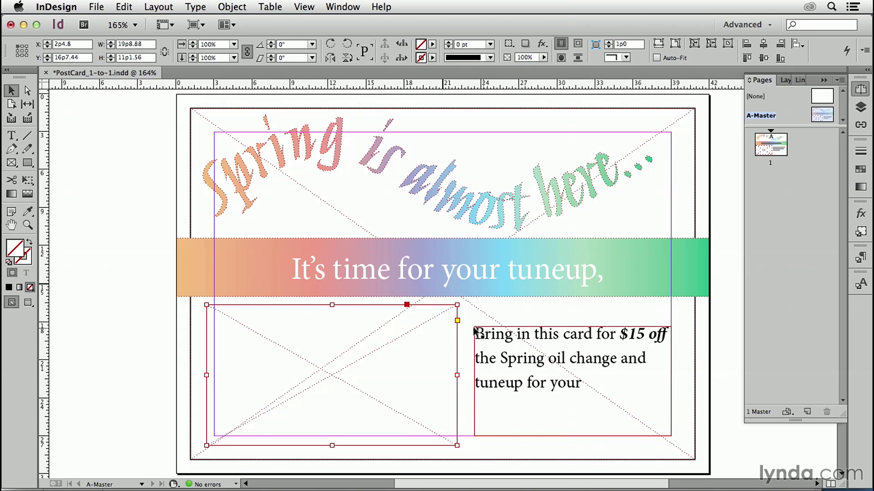
pyautogui.click(132, 274)
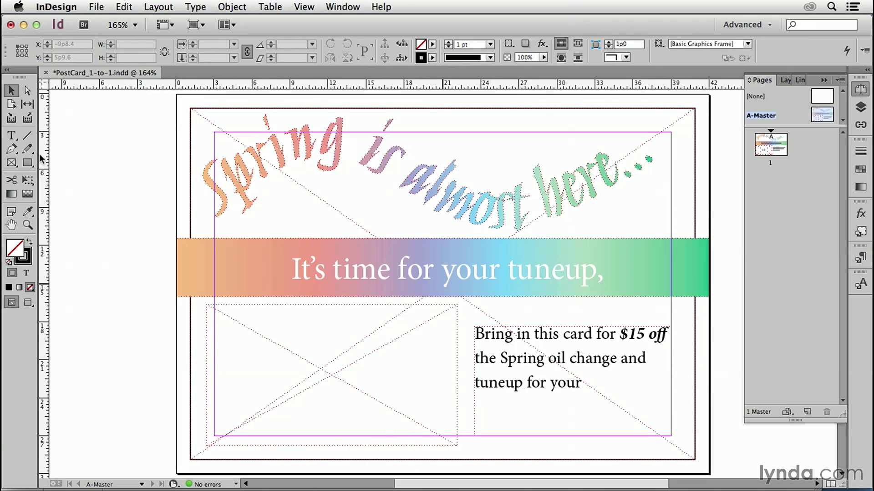
# Draw a small frame on the pasteboard and place scooter_3.psd from the Links folder into it.
pyautogui.click(13, 163)
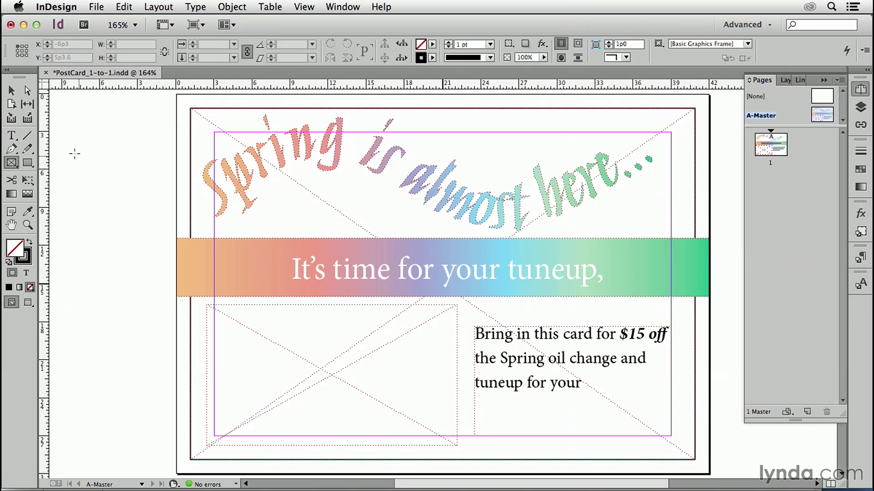
pyautogui.moveTo(74, 152); pyautogui.dragTo(144, 205)
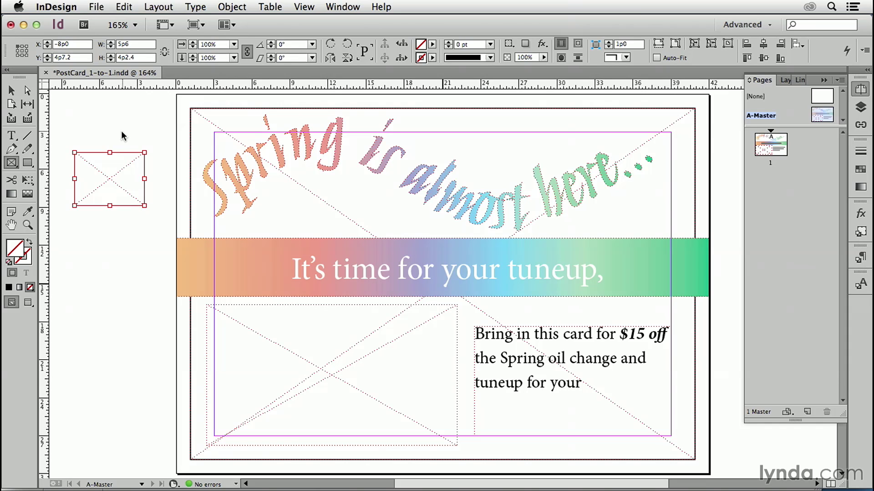
pyautogui.press('super+d')
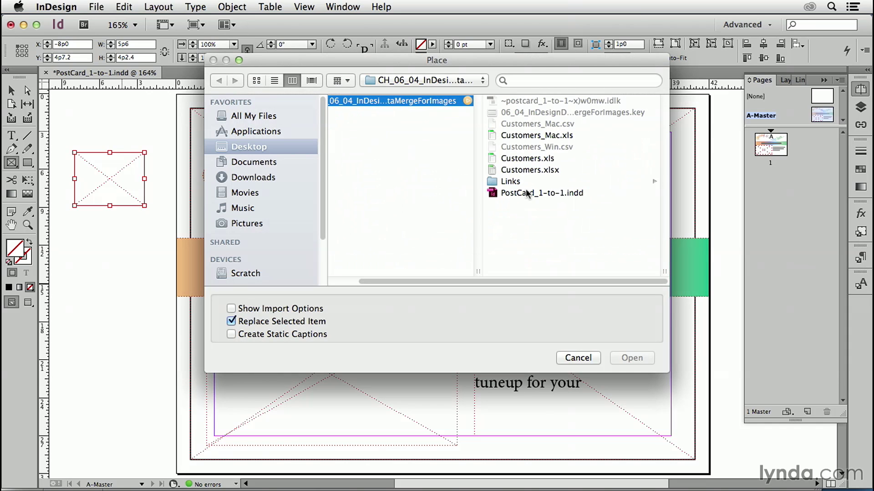
pyautogui.click(504, 182)
pyautogui.click(540, 142)
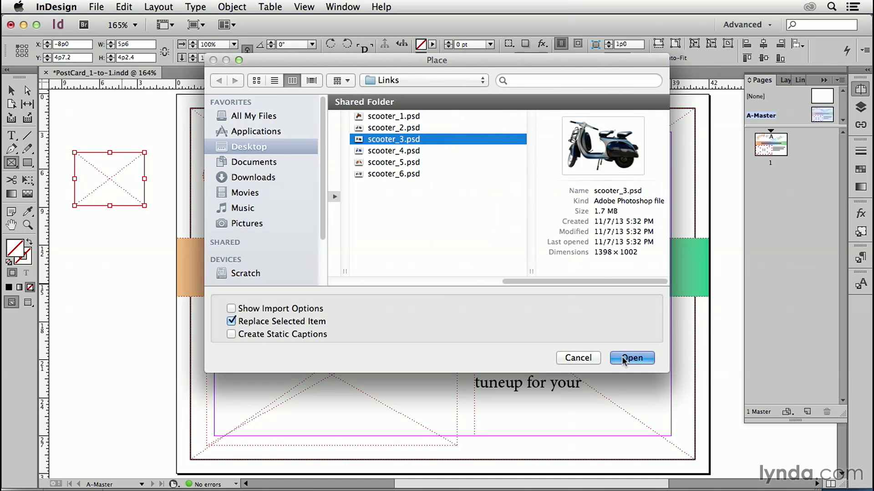
pyautogui.click(624, 360)
pyautogui.click(860, 126)
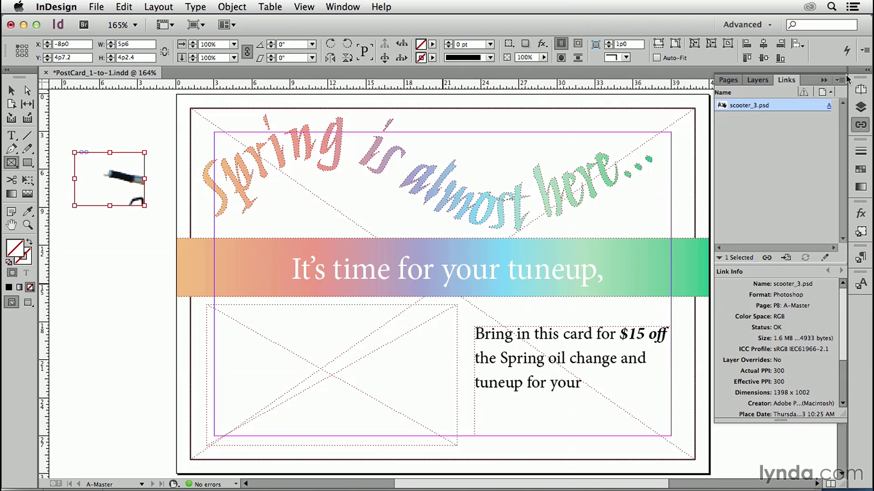
pyautogui.click(842, 80)
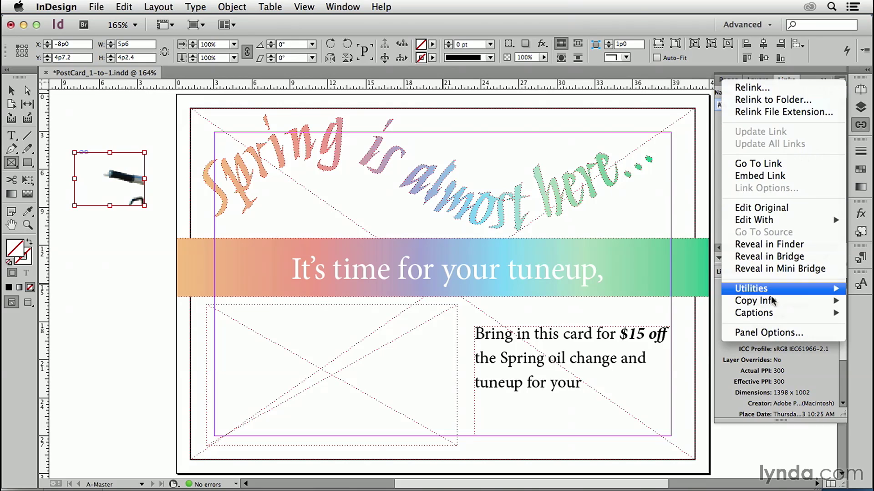
# Paste scooter_3.psd's platform-style file path into a new text frame on the pasteboard.
pyautogui.moveTo(756, 304)
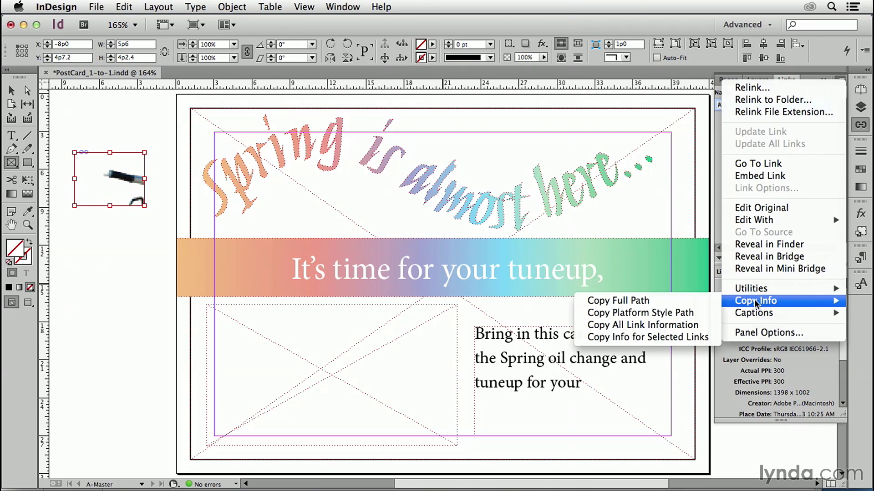
pyautogui.click(659, 314)
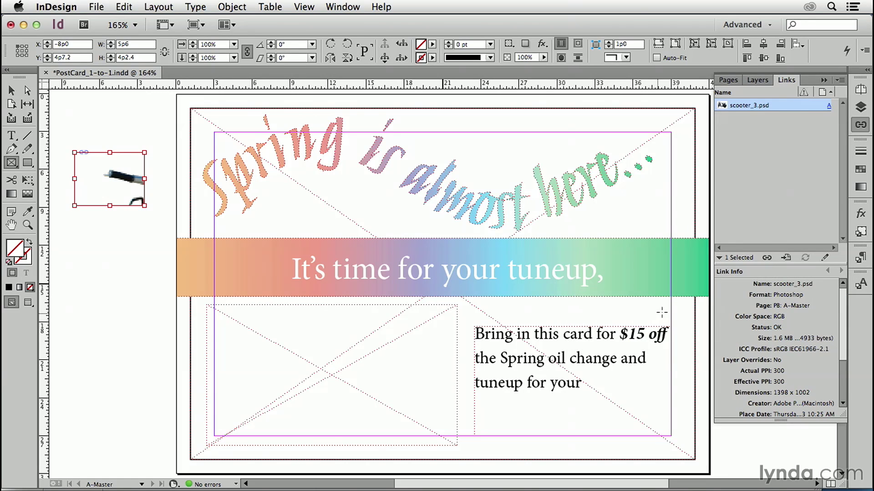
pyautogui.moveTo(72, 278); pyautogui.dragTo(331, 278)
pyautogui.click(12, 135)
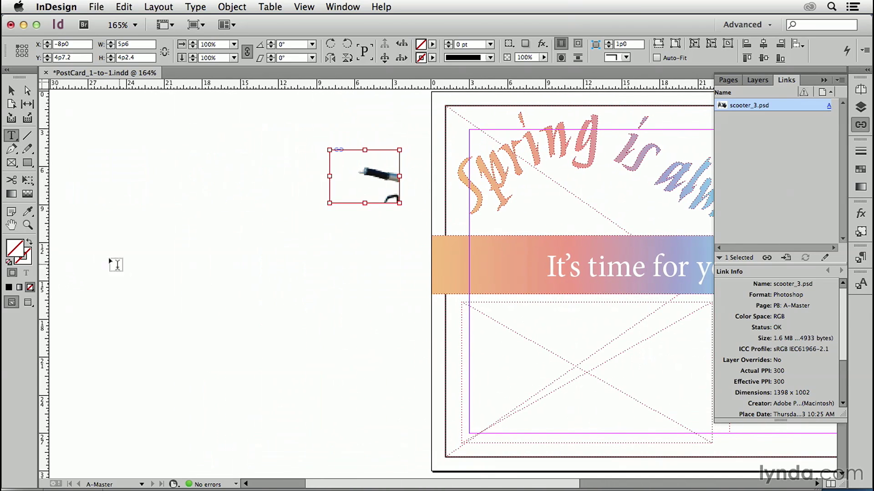
pyautogui.moveTo(83, 236); pyautogui.dragTo(390, 328)
pyautogui.press('cmd+v')
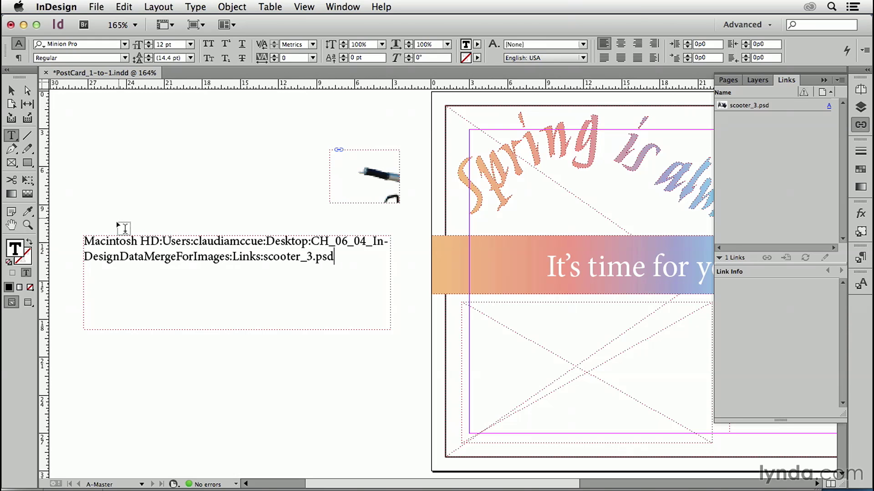
# Delete both the file-path text frame and the scooter image test frame.
pyautogui.click(12, 90)
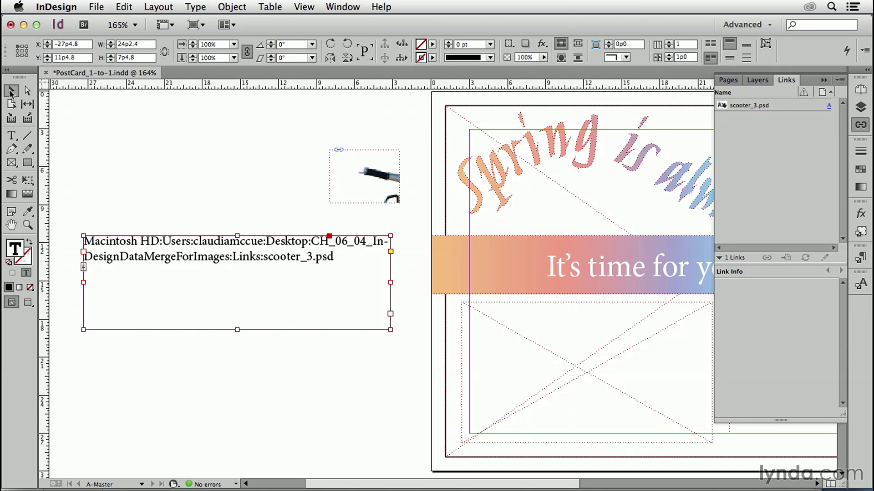
pyautogui.moveTo(255, 140); pyautogui.dragTo(381, 326)
pyautogui.press('Delete')
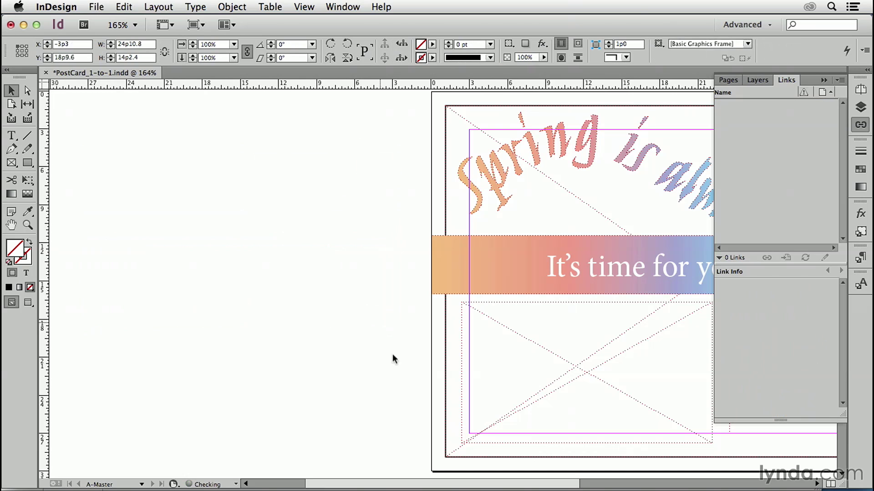
pyautogui.moveTo(411, 486); pyautogui.dragTo(436, 486)
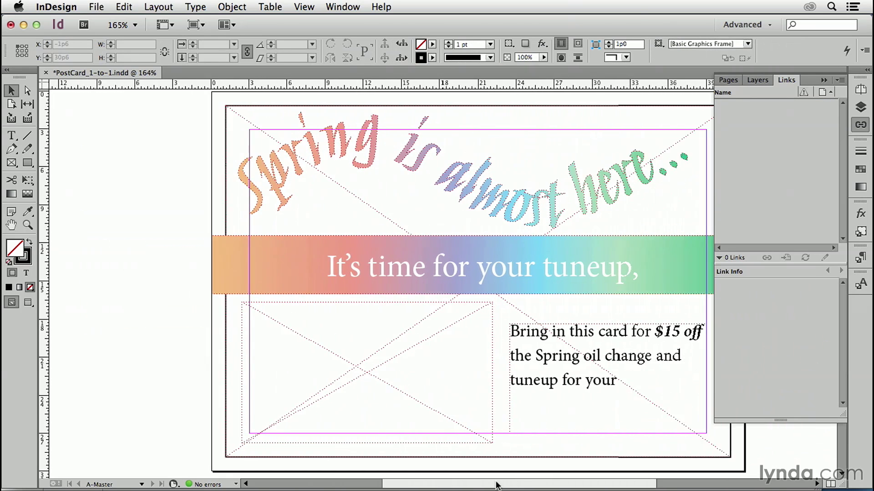
pyautogui.moveTo(496, 486); pyautogui.dragTo(514, 484)
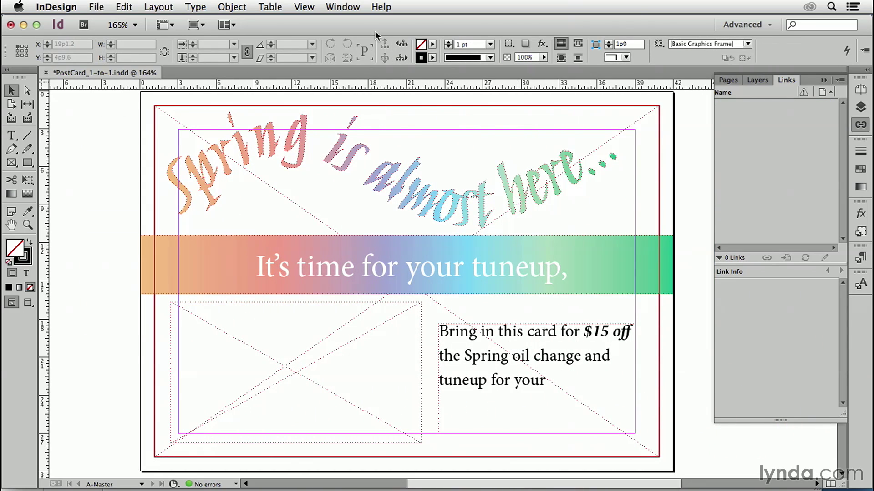
# Show the Data Merge panel and select Customers_Mac.csv as its data source.
pyautogui.click(349, 7)
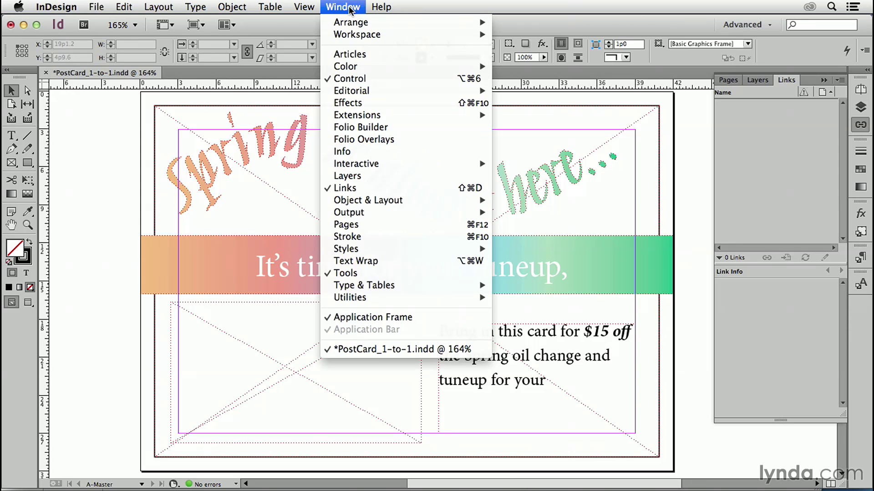
pyautogui.moveTo(421, 298)
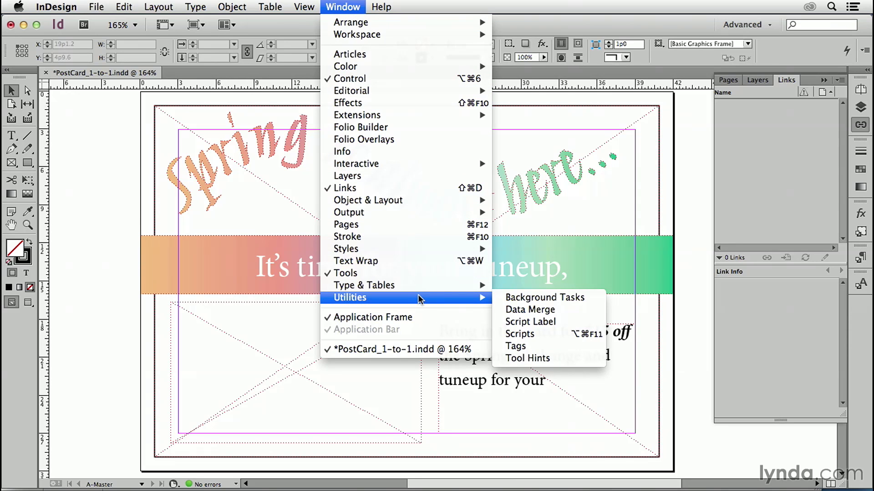
pyautogui.click(579, 313)
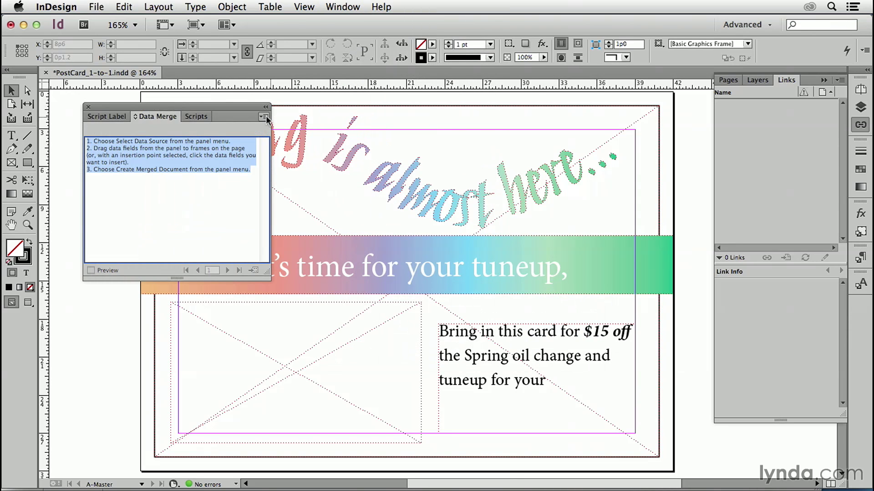
pyautogui.click(264, 118)
pyautogui.click(294, 121)
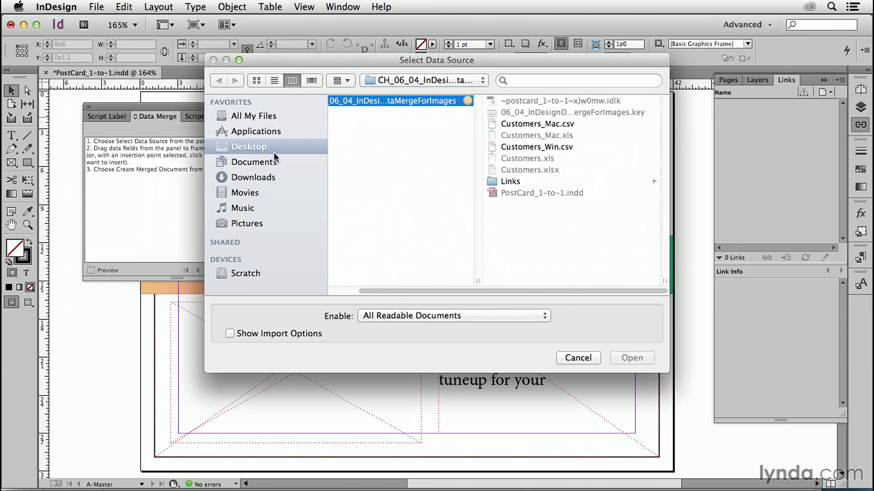
pyautogui.click(556, 124)
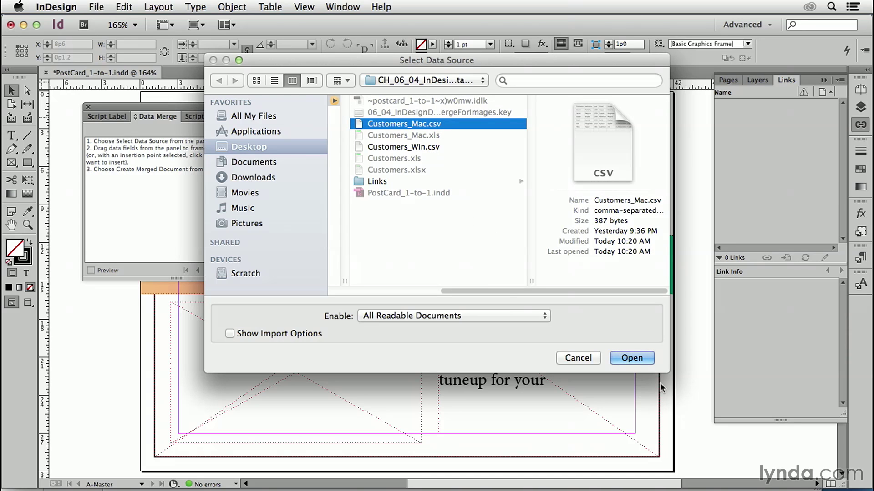
pyautogui.click(632, 358)
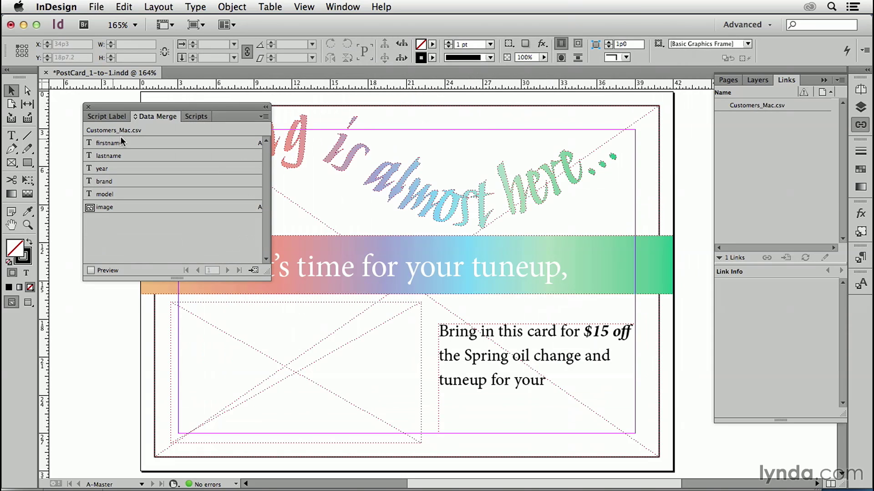
# Insert the firstname field after "tuneup," in the headline and the image field into the empty frame.
pyautogui.doubleClick(572, 272)
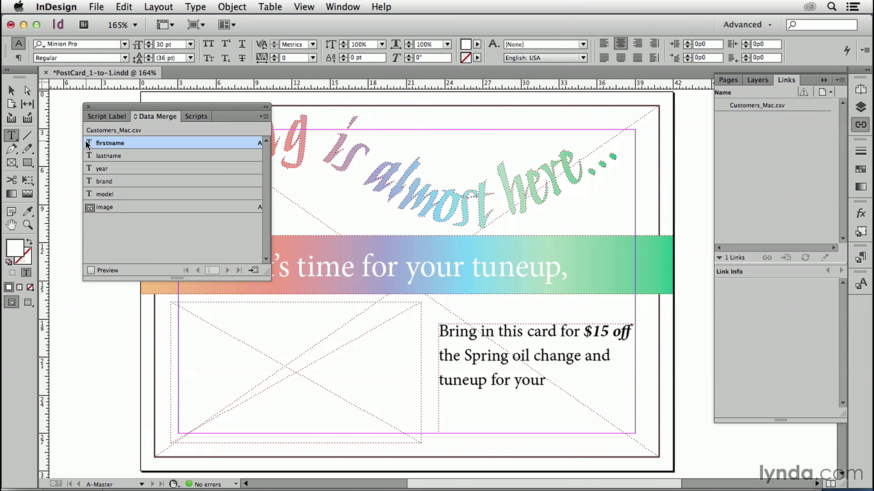
pyautogui.press('super+alt+i')
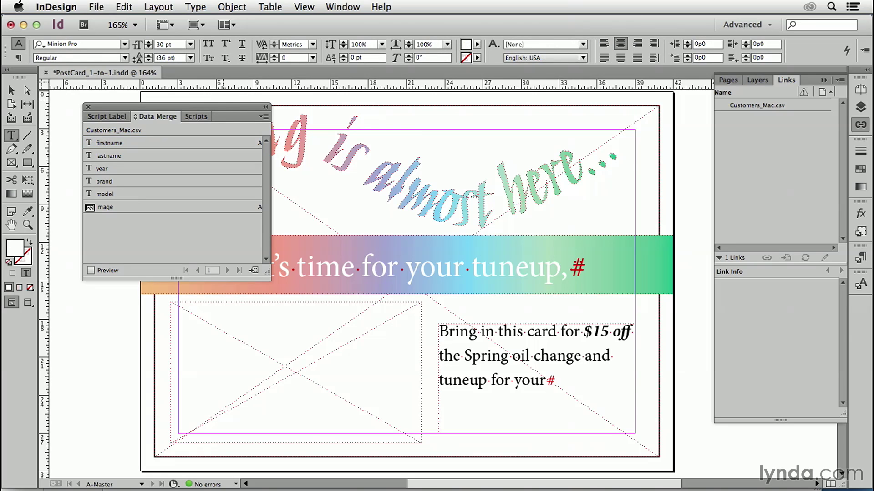
pyautogui.click(569, 268)
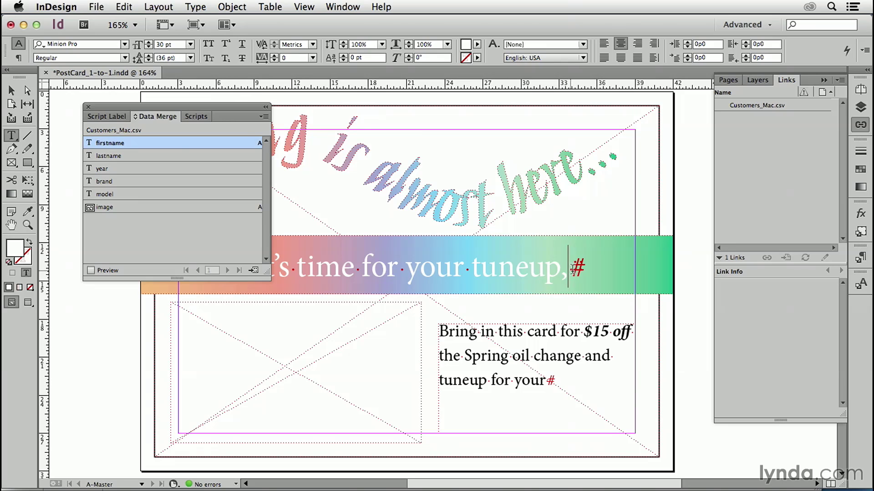
pyautogui.press('Right')
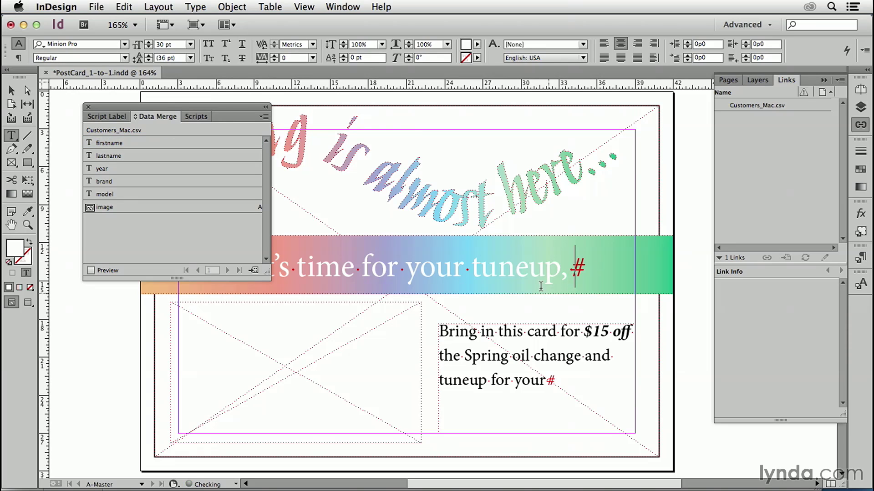
pyautogui.moveTo(93, 143); pyautogui.dragTo(580, 272)
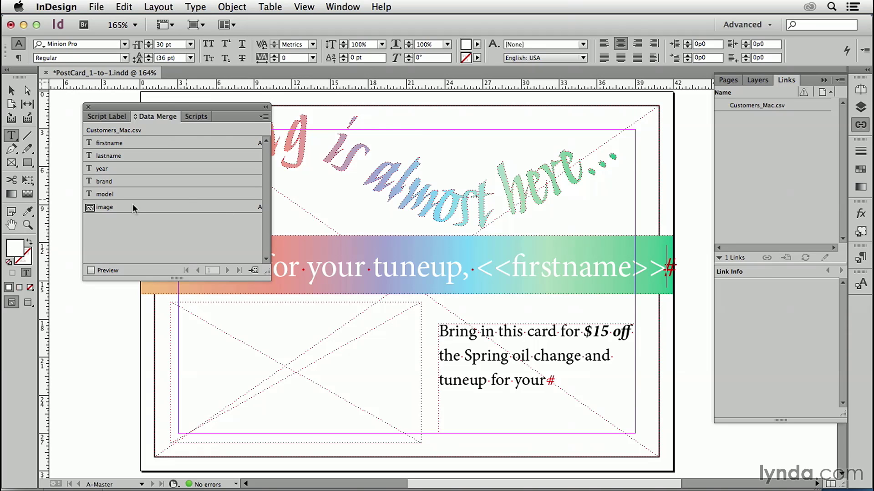
pyautogui.moveTo(93, 208); pyautogui.dragTo(249, 342)
# Turn on merge preview and step forward to record 6, showing scooter_6.psd.
pyautogui.click(91, 270)
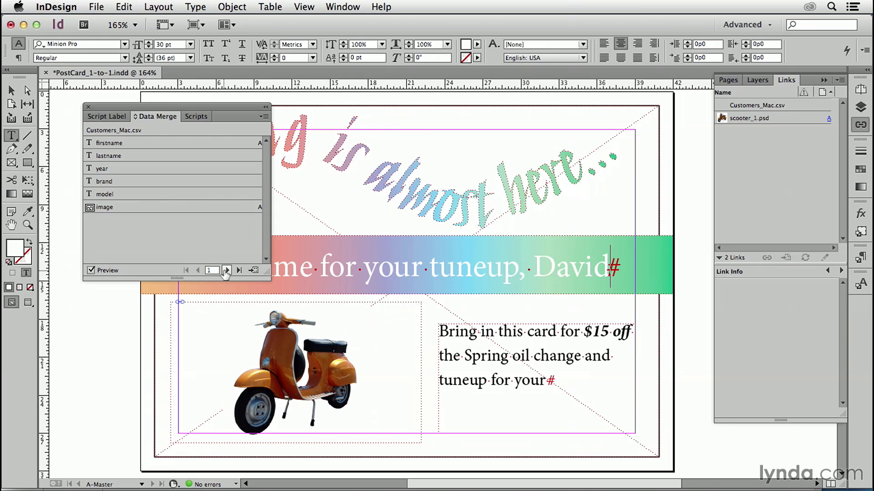
pyautogui.click(226, 271)
pyautogui.click(226, 270)
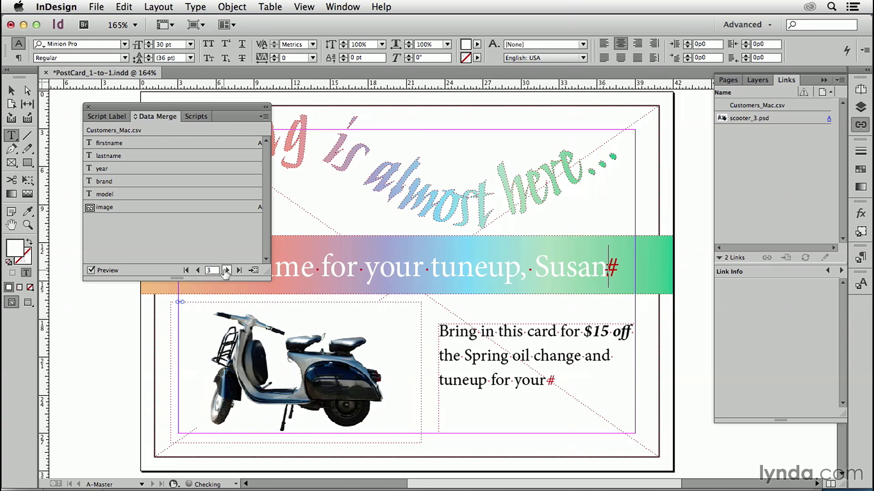
pyautogui.click(226, 270)
pyautogui.click(226, 270)
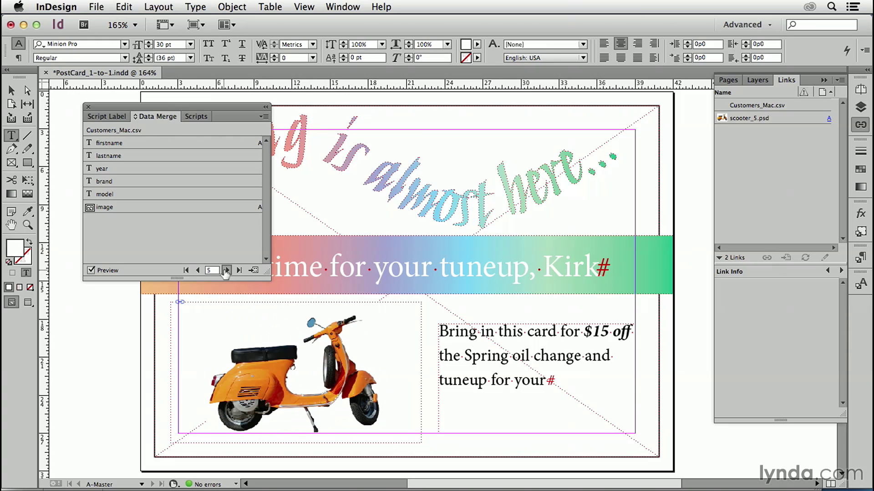
pyautogui.click(226, 270)
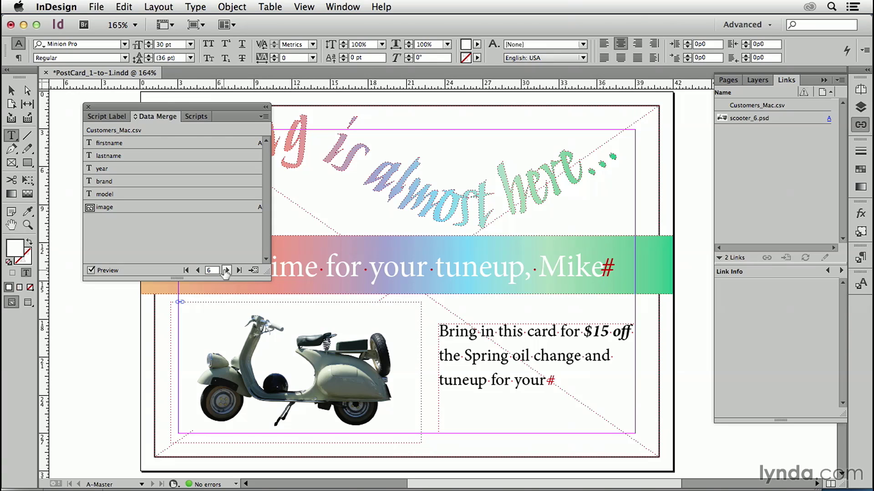
pyautogui.click(263, 118)
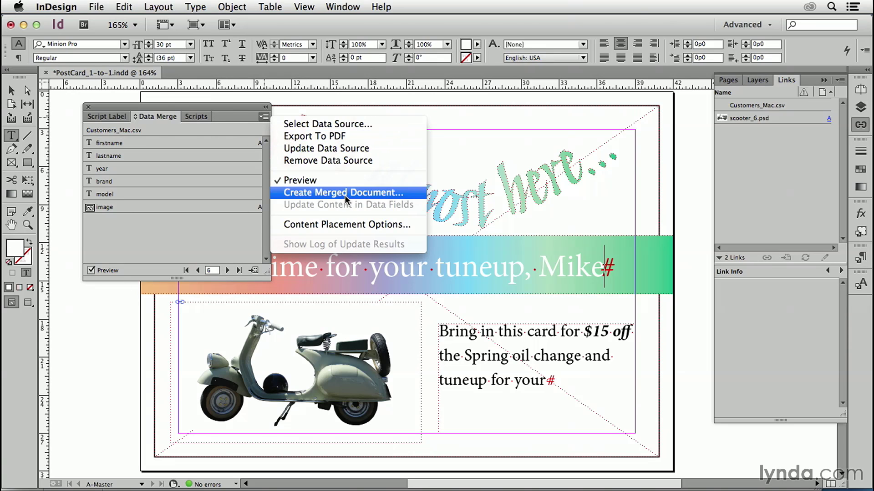
# Create a merged document from all records, dismissing the no-overset-text notice.
pyautogui.click(372, 195)
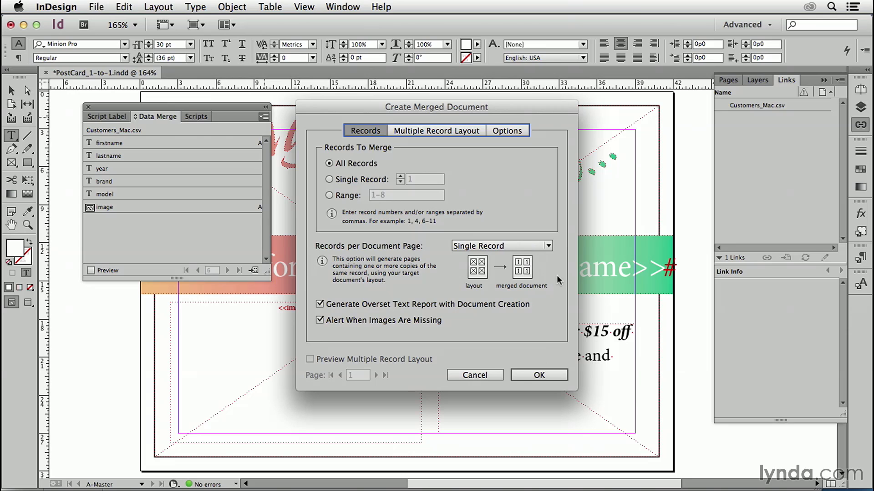
pyautogui.click(537, 376)
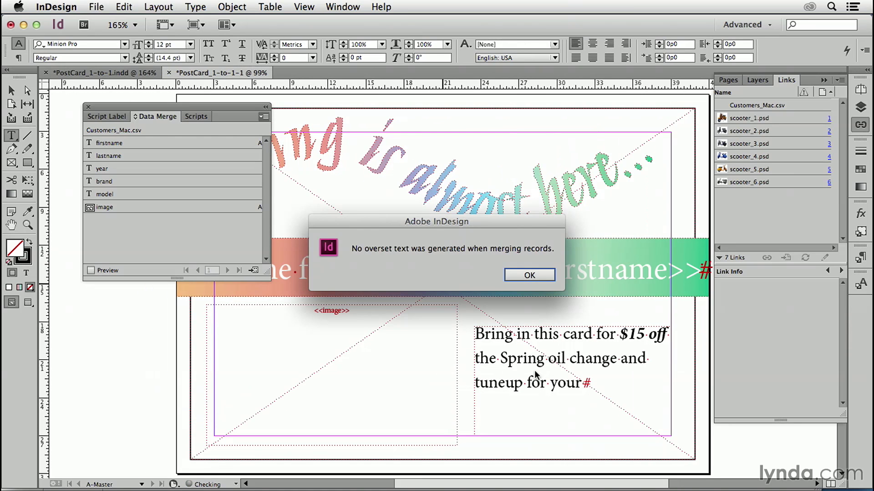
pyautogui.click(537, 276)
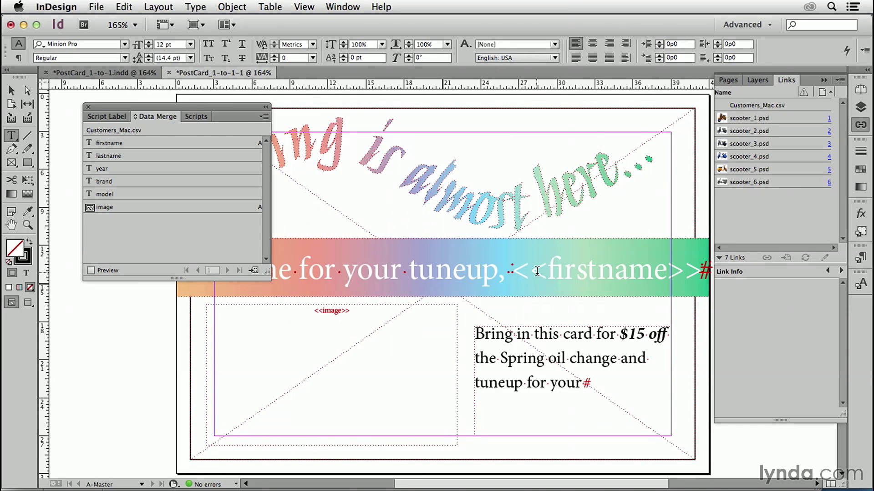
pyautogui.click(861, 90)
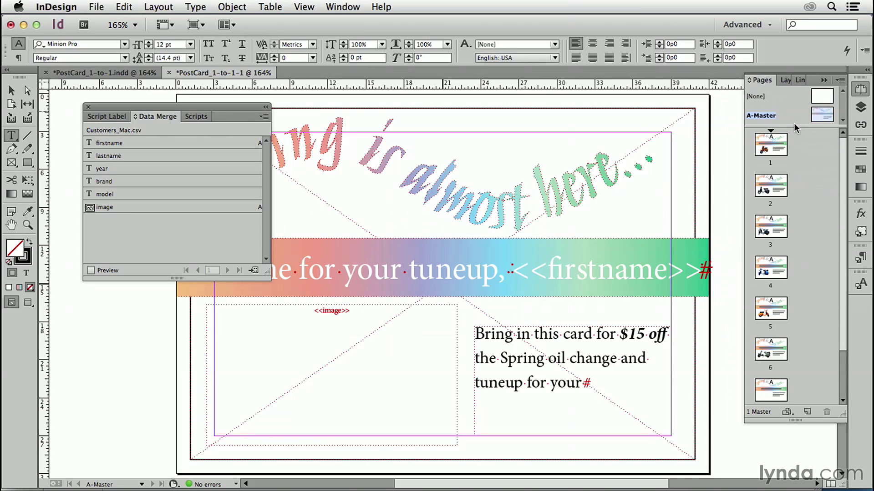
# Go through merged pages 1 to 7, reaching page 7 with no name and an empty image frame.
pyautogui.doubleClick(770, 150)
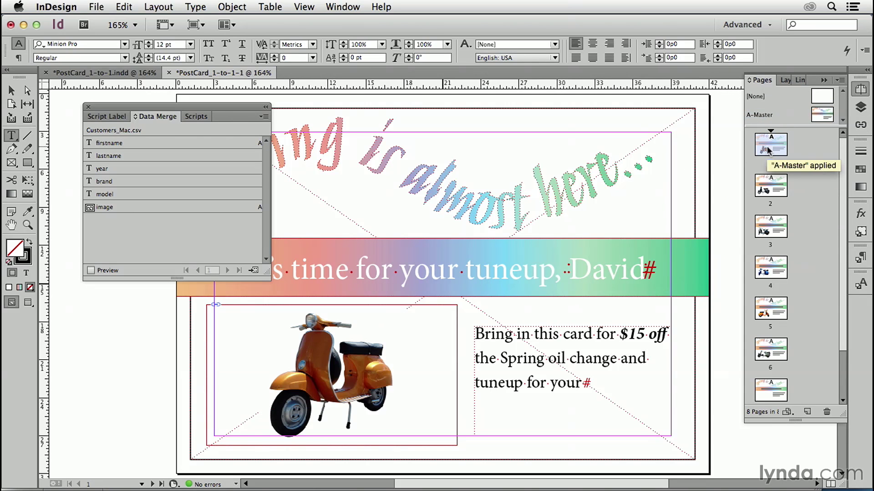
pyautogui.doubleClick(772, 207)
pyautogui.doubleClick(771, 226)
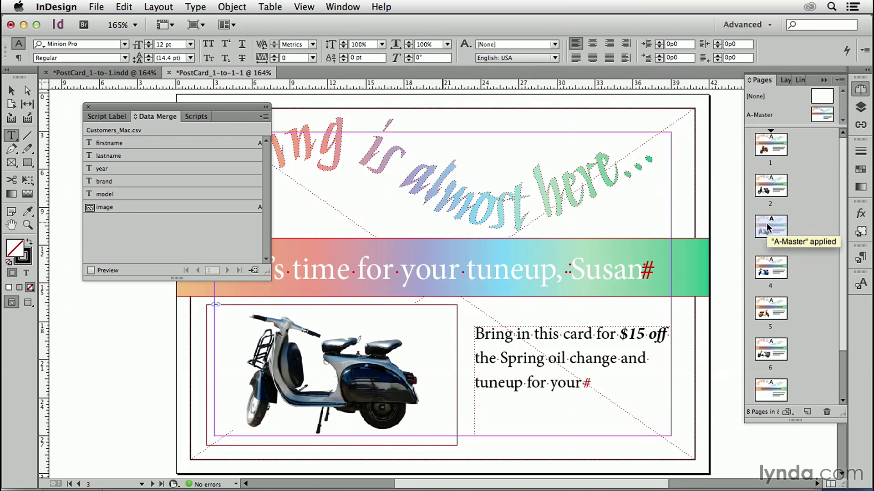
pyautogui.doubleClick(772, 268)
pyautogui.doubleClick(772, 309)
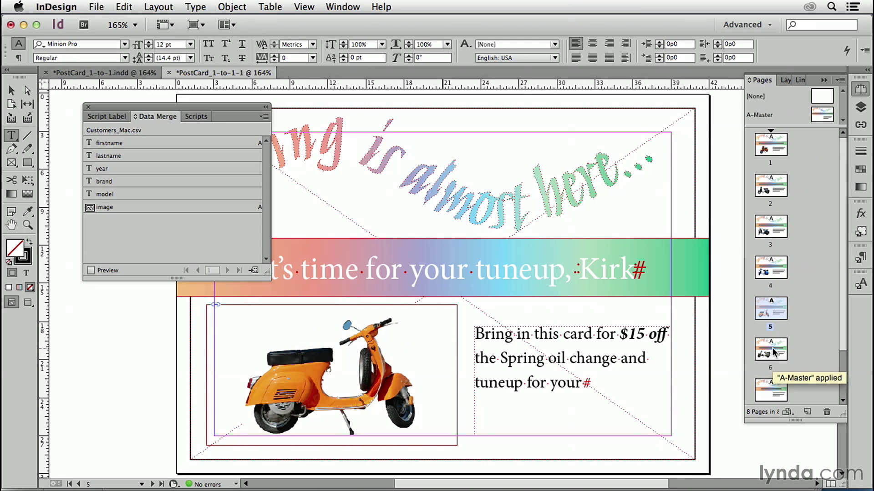
pyautogui.doubleClick(772, 350)
pyautogui.doubleClick(770, 390)
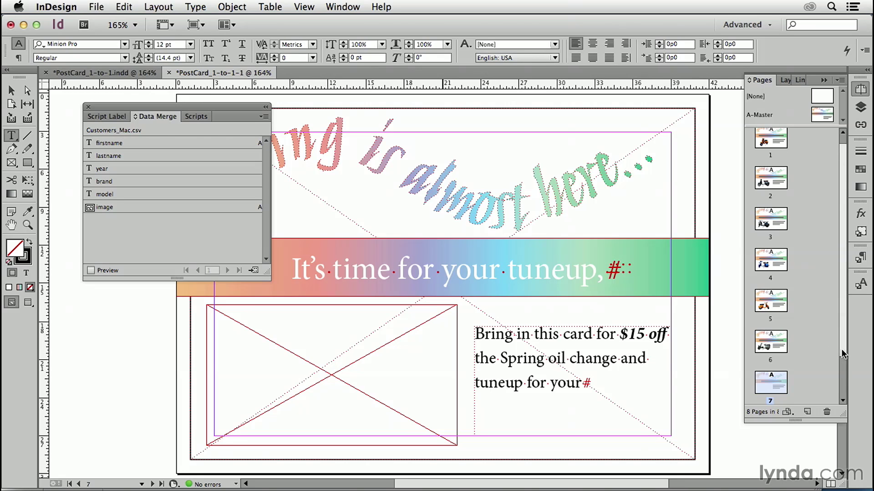
pyautogui.scroll(-2, 842, 360)
pyautogui.scroll(-1, 842, 373)
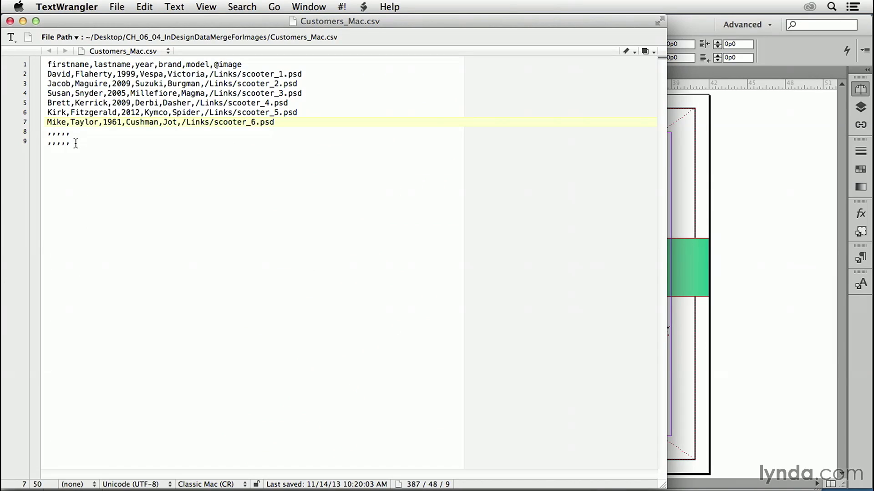
# Delete the two comma-only rows at the end of Customers_Mac.csv and save it.
pyautogui.moveTo(75, 143); pyautogui.dragTo(47, 132)
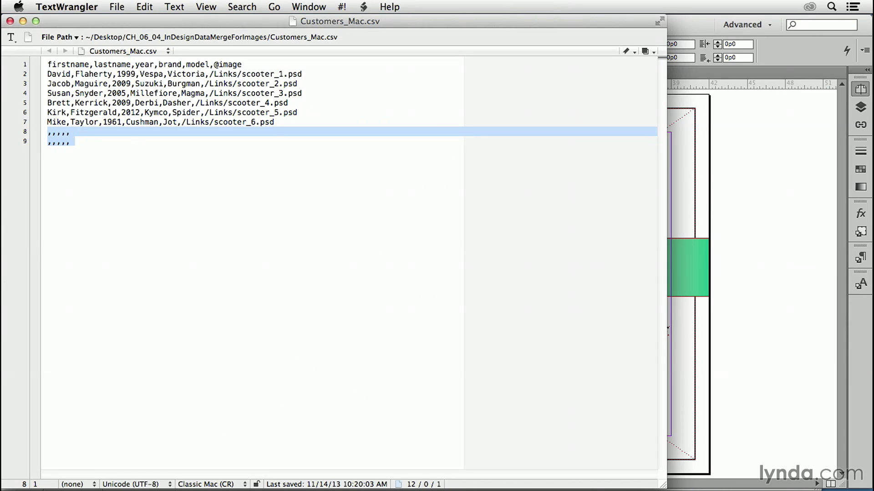
pyautogui.press('BackSpace')
pyautogui.press('BackSpace')
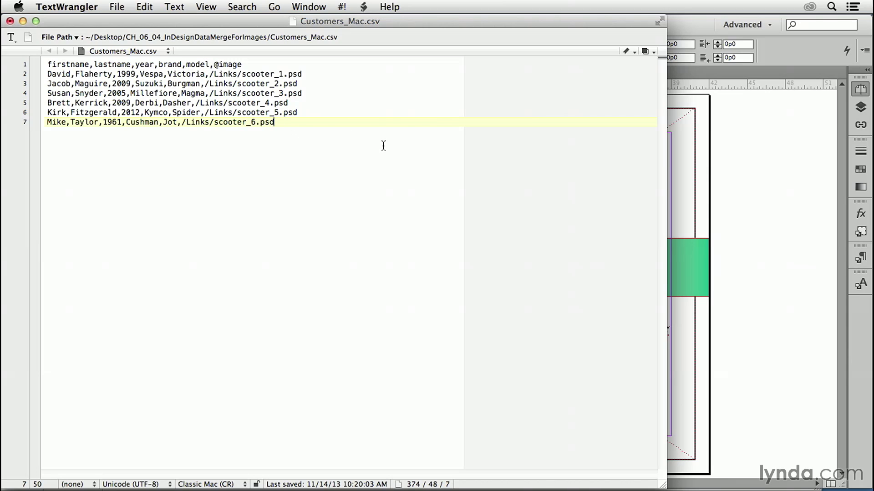
pyautogui.press('super+s')
pyautogui.press('super+Tab')
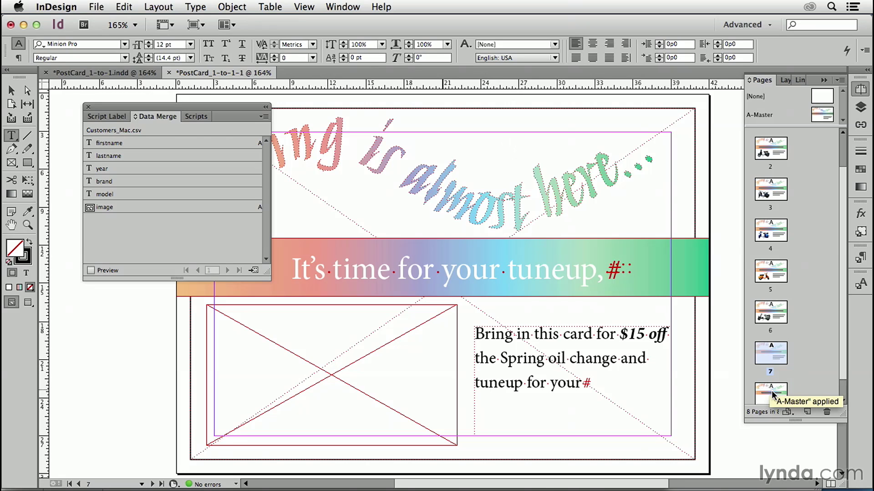
# Delete empty pages 7 and 8, confirming the warning, leaving six postcard pages.
pyautogui.click(826, 413)
pyautogui.click(551, 280)
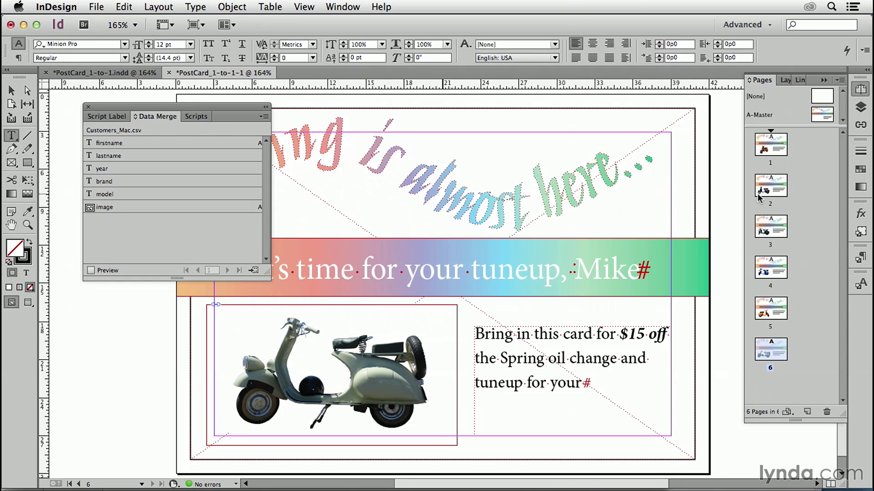